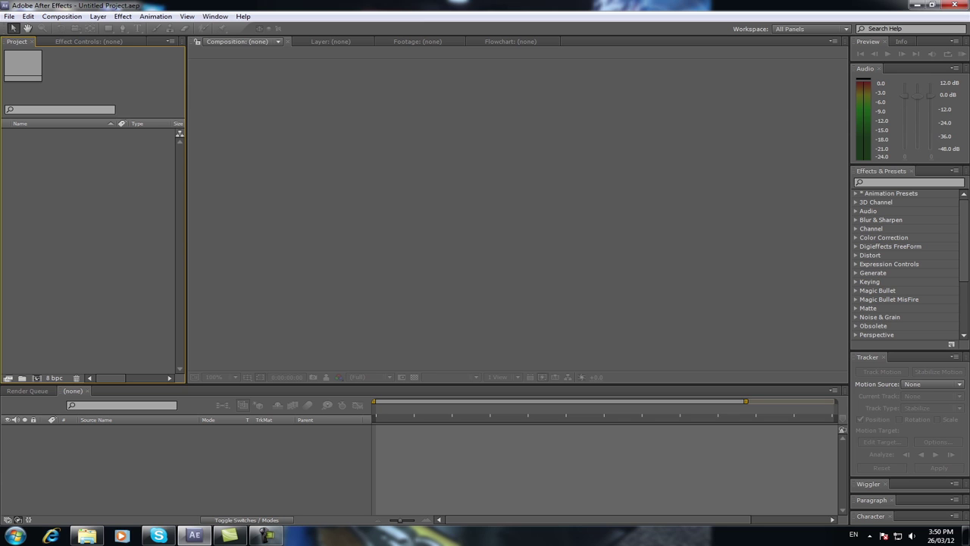
Import tracking tute.mov, build a comp from it, and scrub through to about 18 seconds
{"action": "left_click_drag", "start_coordinate": [474, 275], "coordinate": [57, 213]}
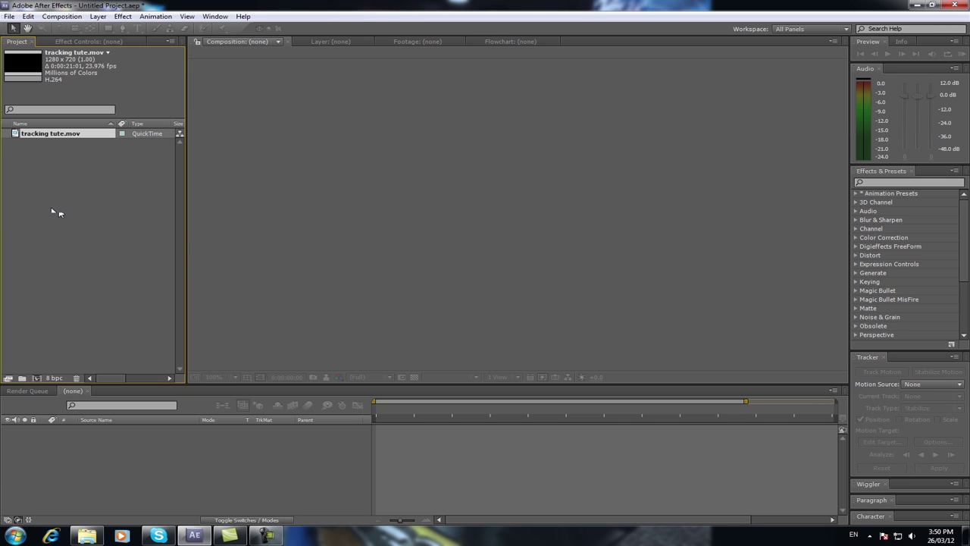
{"action": "left_click_drag", "start_coordinate": [50, 135], "coordinate": [238, 439]}
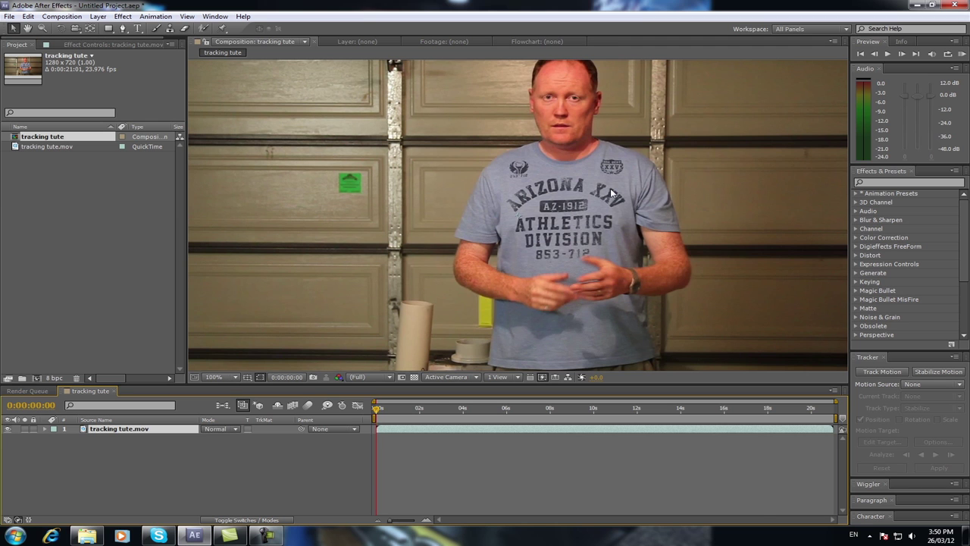
{"action": "left_click", "coordinate": [381, 411]}
{"action": "mouse_move", "coordinate": [380, 411]}
{"action": "left_mouse_down"}
{"action": "mouse_move", "coordinate": [668, 422]}
{"action": "mouse_move", "coordinate": [376, 428]}
{"action": "left_mouse_up"}
{"action": "mouse_move", "coordinate": [379, 409]}
{"action": "left_mouse_down"}
{"action": "mouse_move", "coordinate": [531, 409]}
{"action": "mouse_move", "coordinate": [376, 415]}
{"action": "left_mouse_up"}
{"action": "mouse_move", "coordinate": [379, 413]}
{"action": "left_mouse_down"}
{"action": "mouse_move", "coordinate": [840, 426]}
{"action": "mouse_move", "coordinate": [373, 428]}
{"action": "left_mouse_up"}
Add a new null object above the footage and rename it 'tracking data1'
{"action": "left_click", "coordinate": [98, 17]}
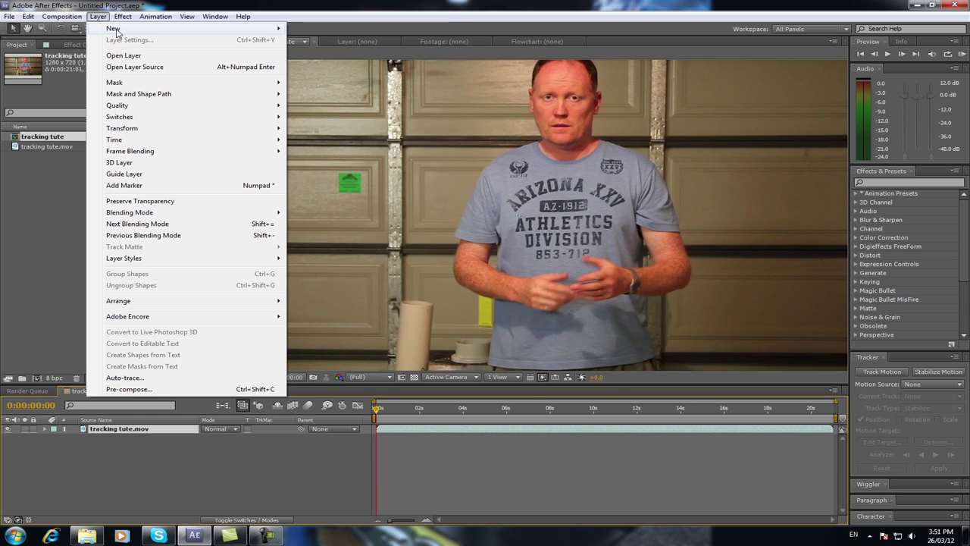
{"action": "mouse_move", "coordinate": [258, 31]}
{"action": "left_click", "coordinate": [322, 74]}
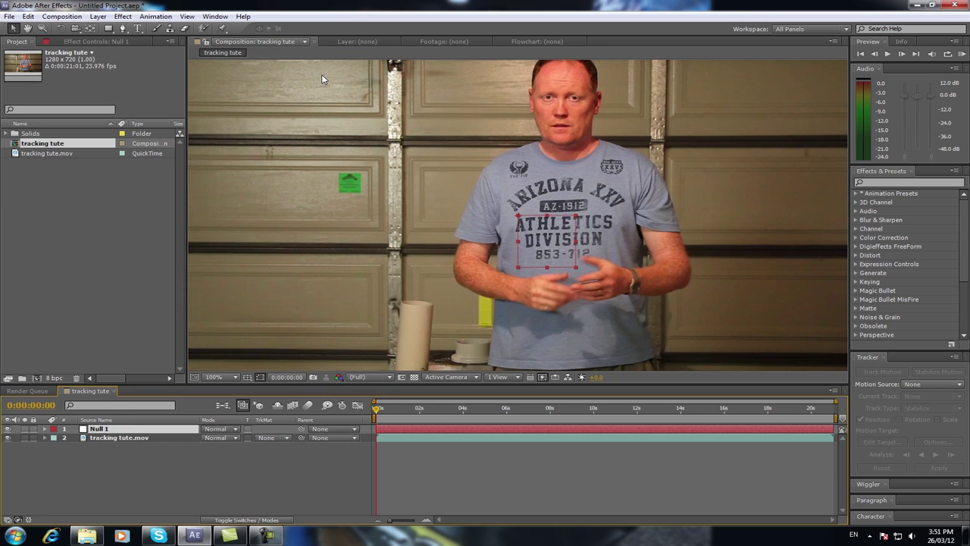
{"action": "key", "text": "Return"}
{"action": "type", "text": "tra"}
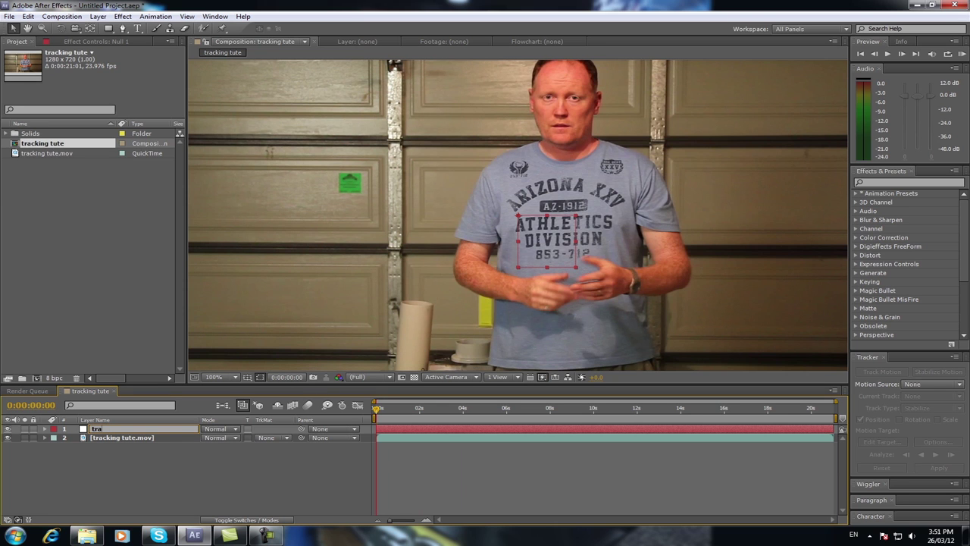
{"action": "type", "text": "cking data1"}
{"action": "left_click", "coordinate": [448, 468]}
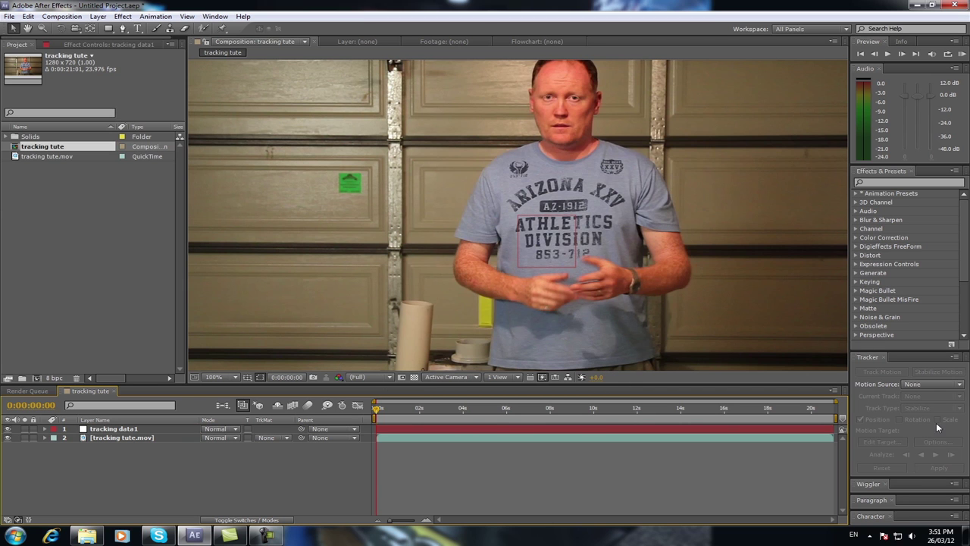
Select the tracking tute.mov footage layer in the timeline
{"action": "left_click", "coordinate": [214, 17]}
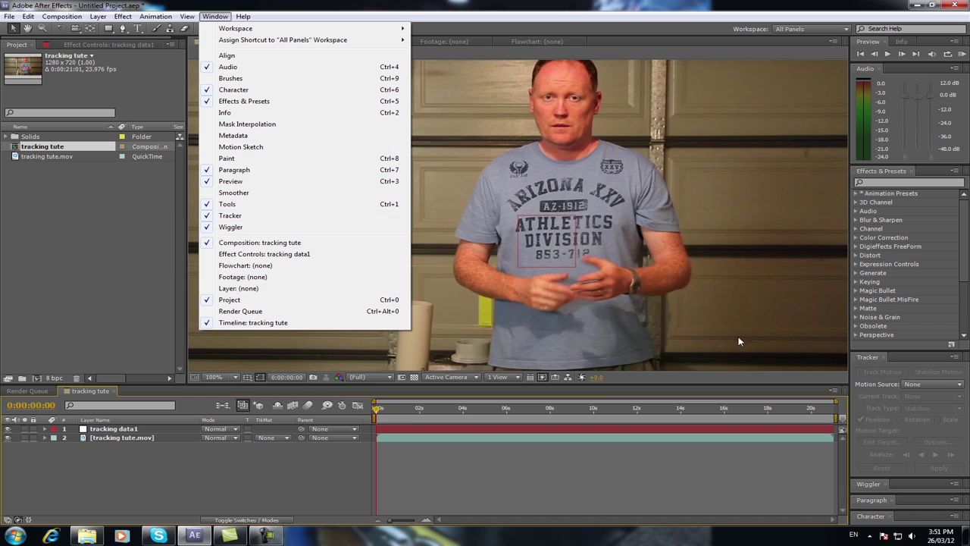
{"action": "left_click", "coordinate": [553, 6]}
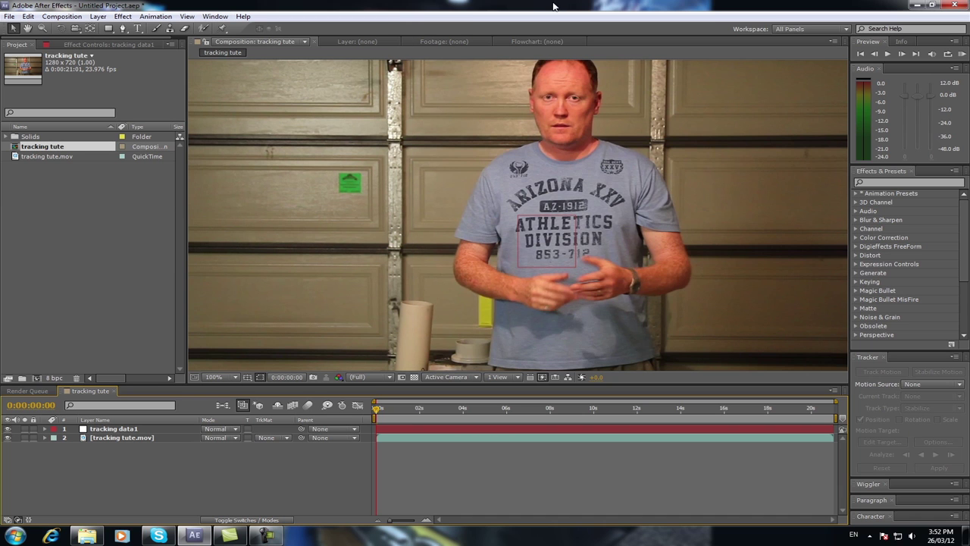
{"action": "left_click", "coordinate": [388, 437]}
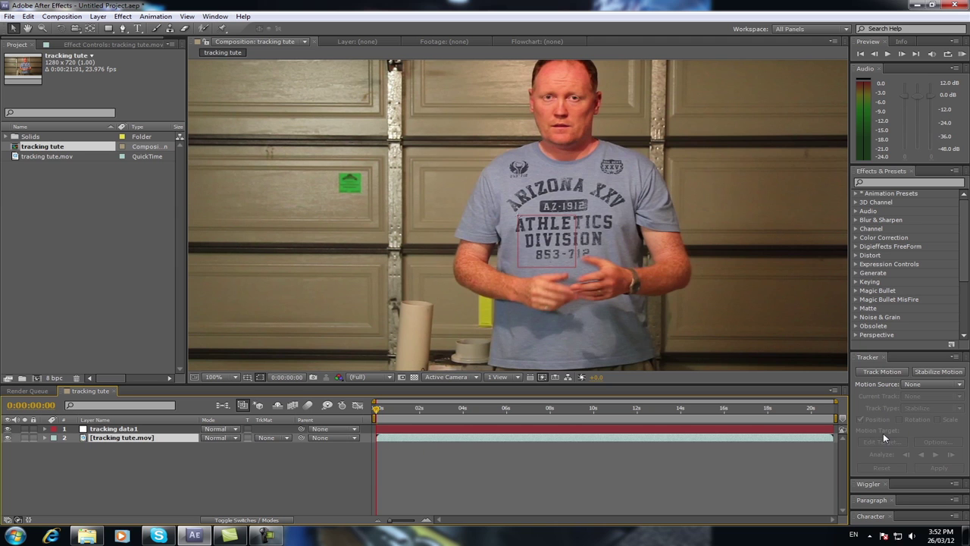
Start Track Motion and place Track Point 1 on the shirt's ARIZONA lettering with a narrowed search box
{"action": "left_click", "coordinate": [882, 371]}
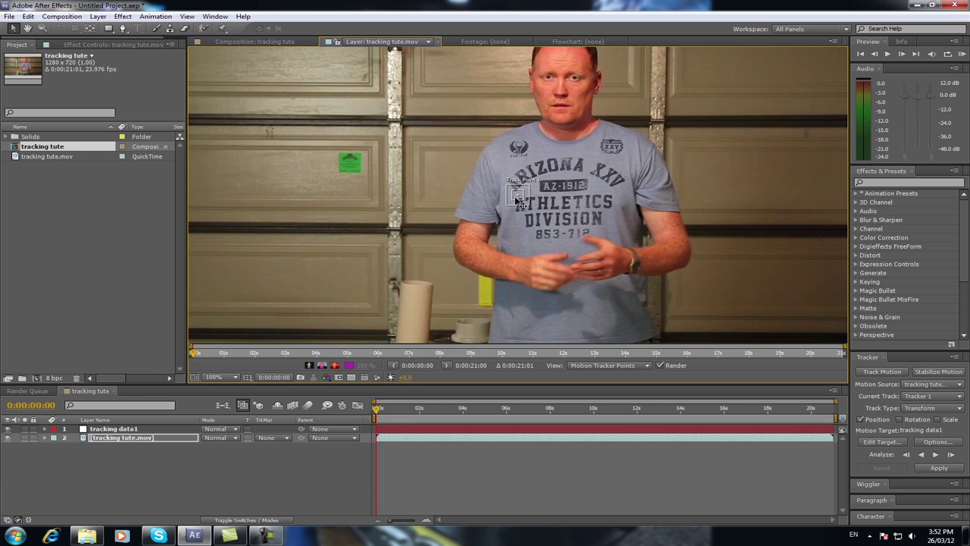
{"action": "left_click_drag", "start_coordinate": [515, 198], "coordinate": [564, 173]}
{"action": "left_click_drag", "start_coordinate": [560, 175], "coordinate": [488, 211]}
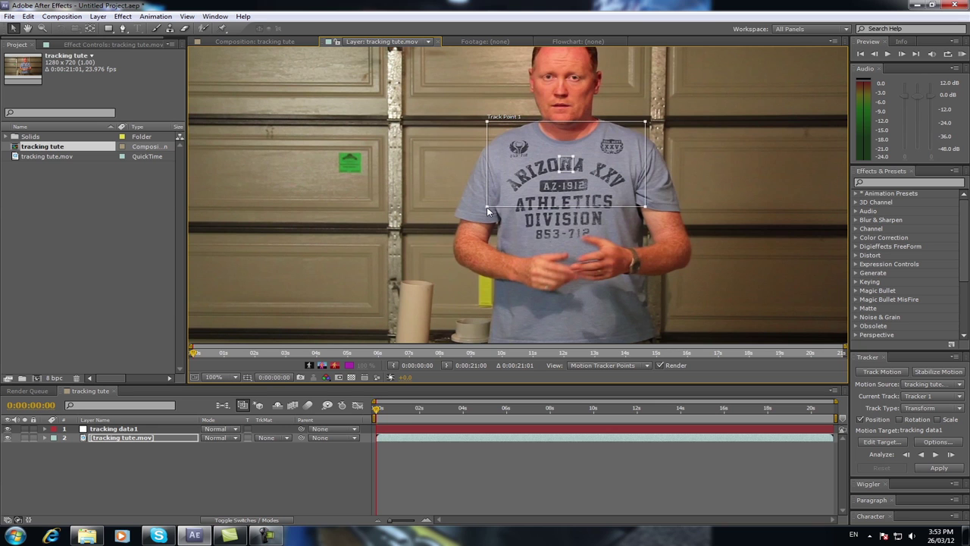
{"action": "left_click_drag", "start_coordinate": [488, 211], "coordinate": [555, 181]}
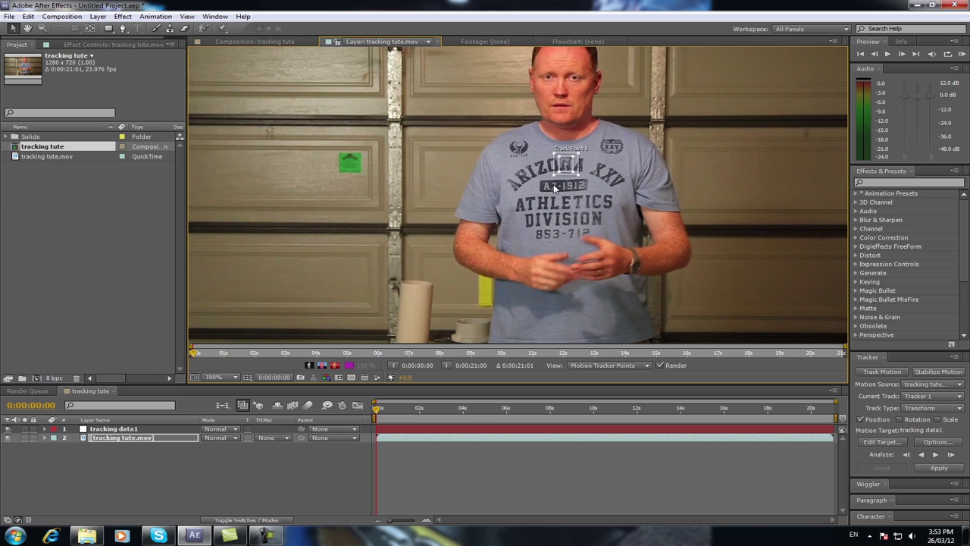
Analyze the shirt track forward to the end of the clip and open the Apply options
{"action": "left_click", "coordinate": [936, 456]}
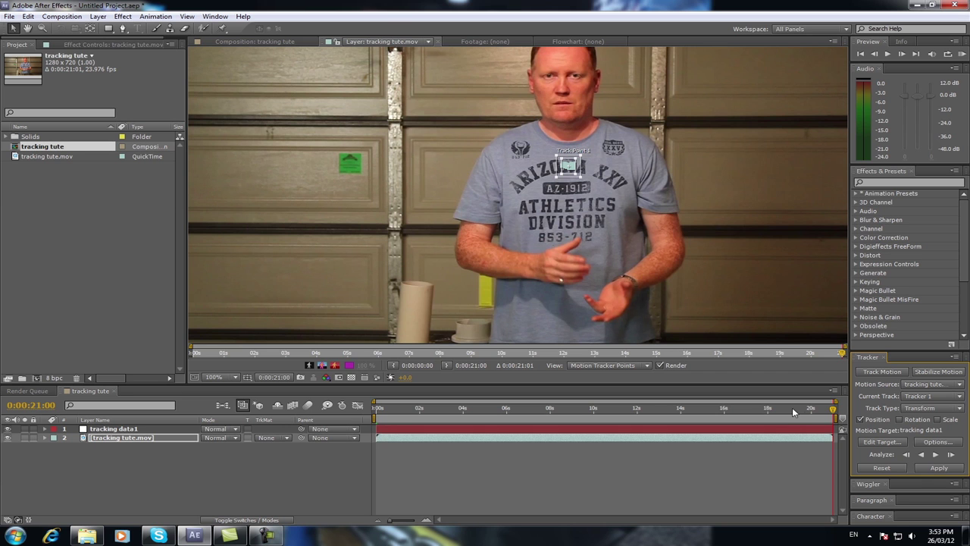
{"action": "left_click", "coordinate": [940, 469]}
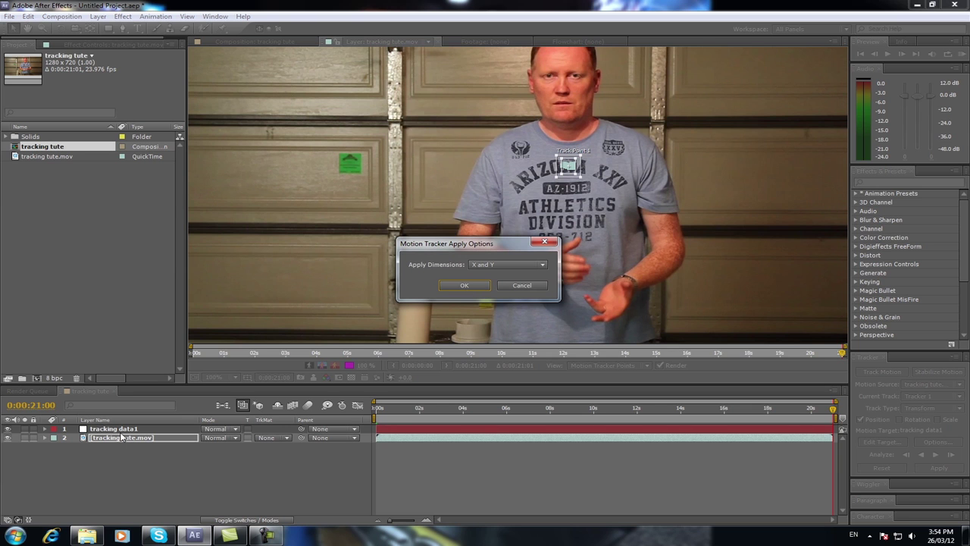
Apply the track in X and Y to tracking data1, then import Blood_Splat_01.mov
{"action": "left_click", "coordinate": [468, 285]}
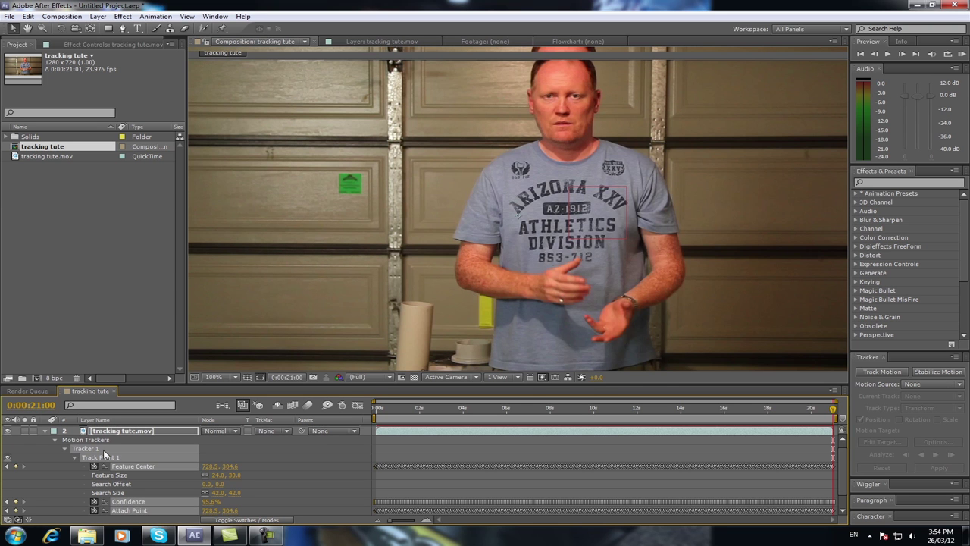
{"action": "left_click", "coordinate": [45, 432]}
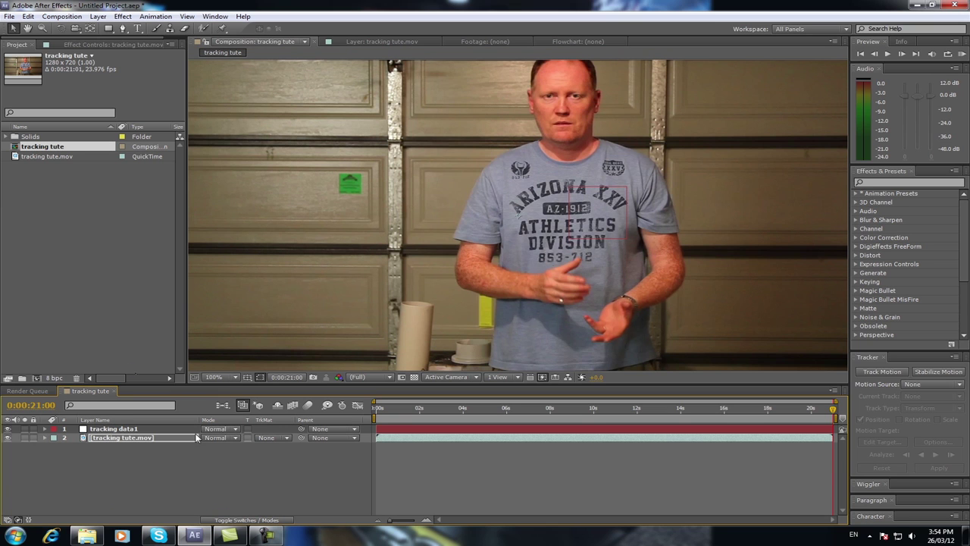
{"action": "left_click", "coordinate": [137, 431]}
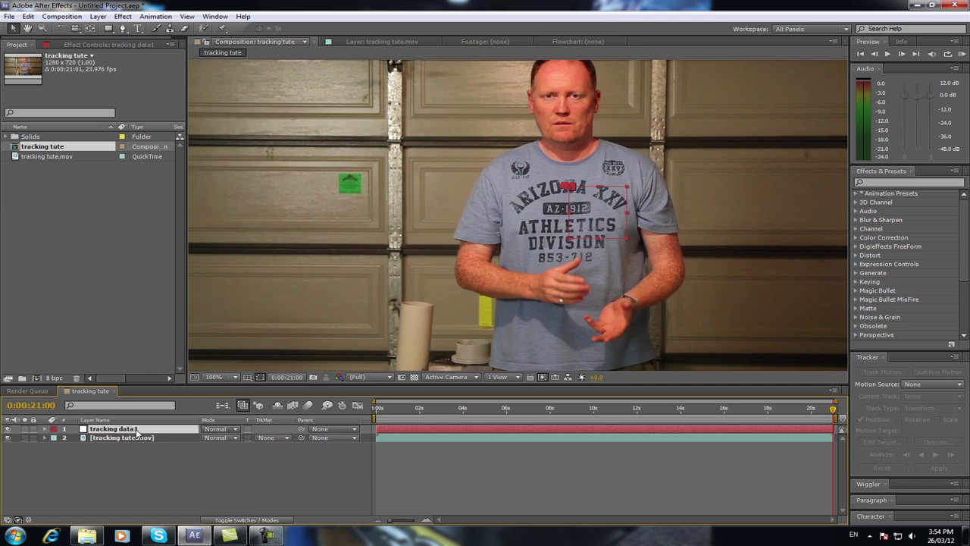
{"action": "left_click_drag", "start_coordinate": [834, 412], "coordinate": [378, 429]}
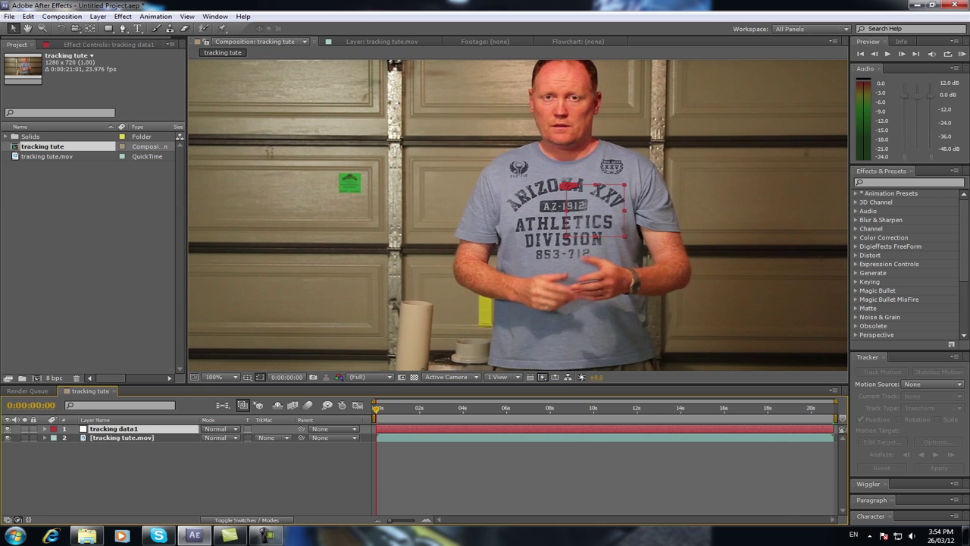
{"action": "left_click_drag", "start_coordinate": [422, 224], "coordinate": [84, 240]}
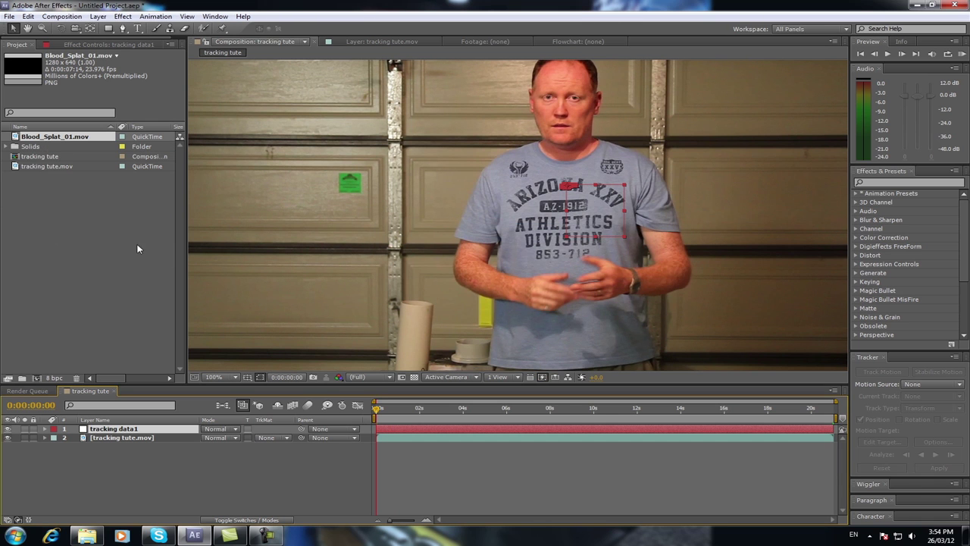
Drop Blood_Splat_01.mov into the composition as the top layer and play forward to see it
{"action": "left_click_drag", "start_coordinate": [50, 136], "coordinate": [491, 259]}
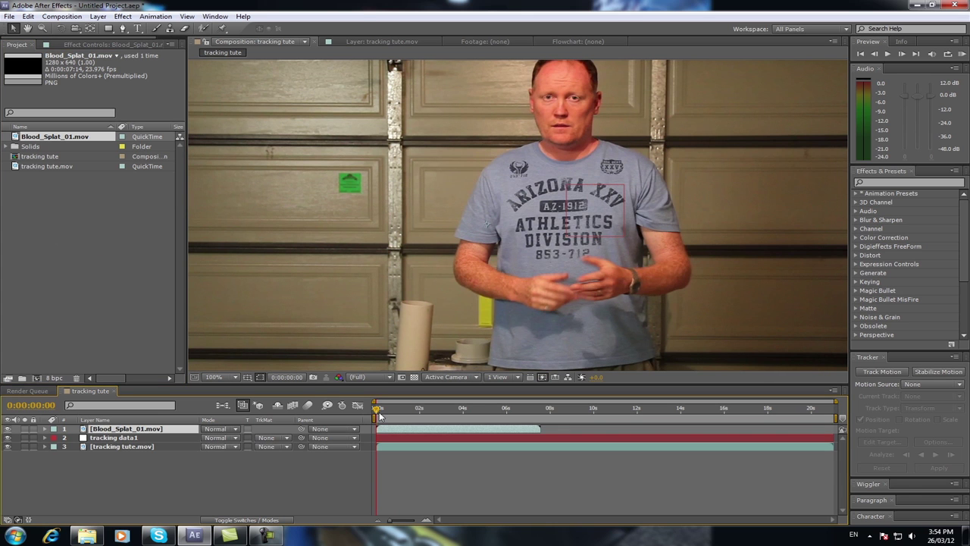
{"action": "key", "text": "space"}
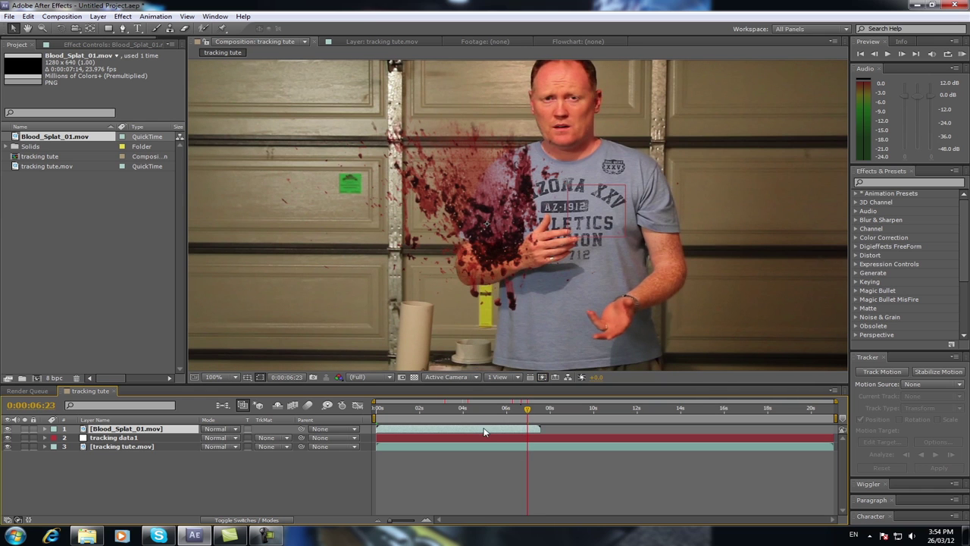
Freeze the blood splat at 0:00:06:23 and extend the layer to the composition end
{"action": "right_click", "coordinate": [424, 427]}
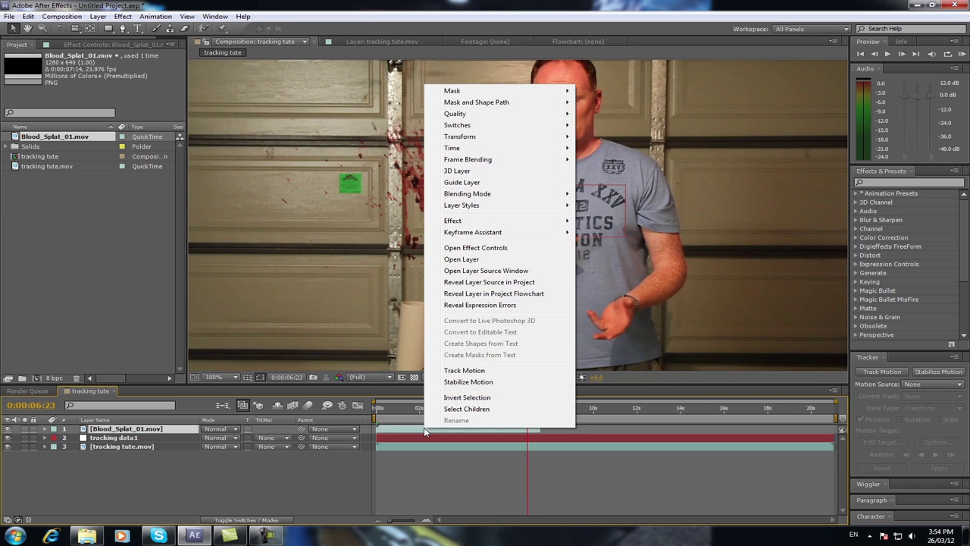
{"action": "mouse_move", "coordinate": [481, 149]}
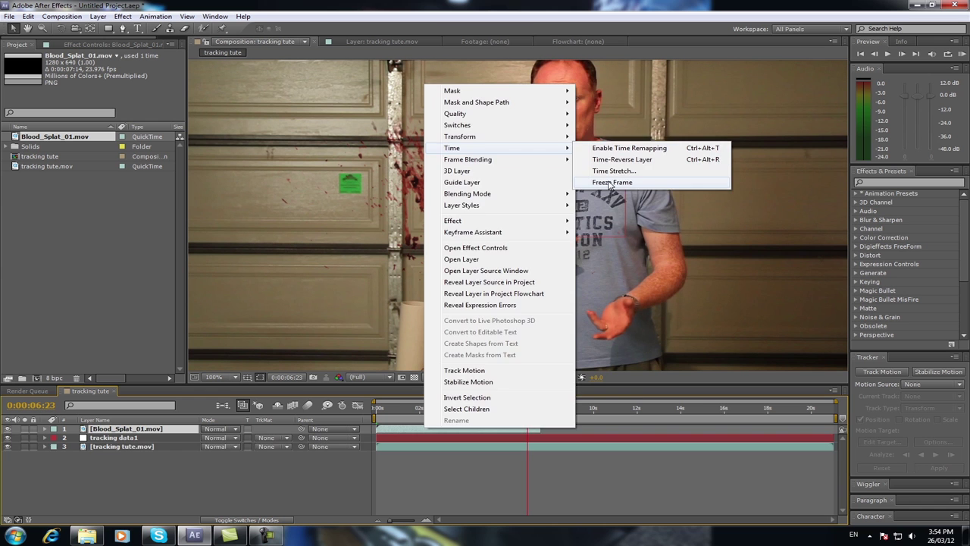
{"action": "left_click", "coordinate": [611, 148]}
{"action": "left_click_drag", "start_coordinate": [538, 429], "coordinate": [834, 429]}
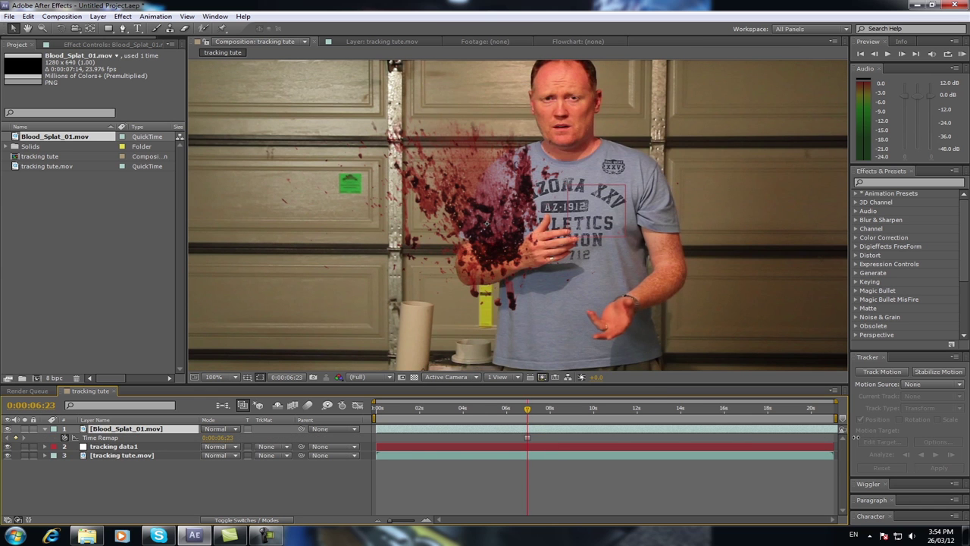
{"action": "left_click_drag", "start_coordinate": [529, 409], "coordinate": [360, 407]}
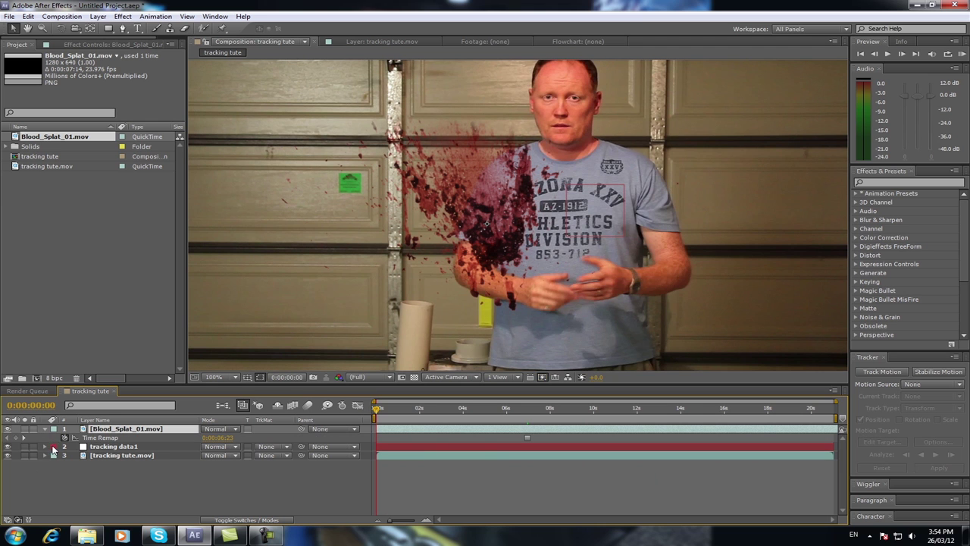
{"action": "left_click", "coordinate": [25, 438]}
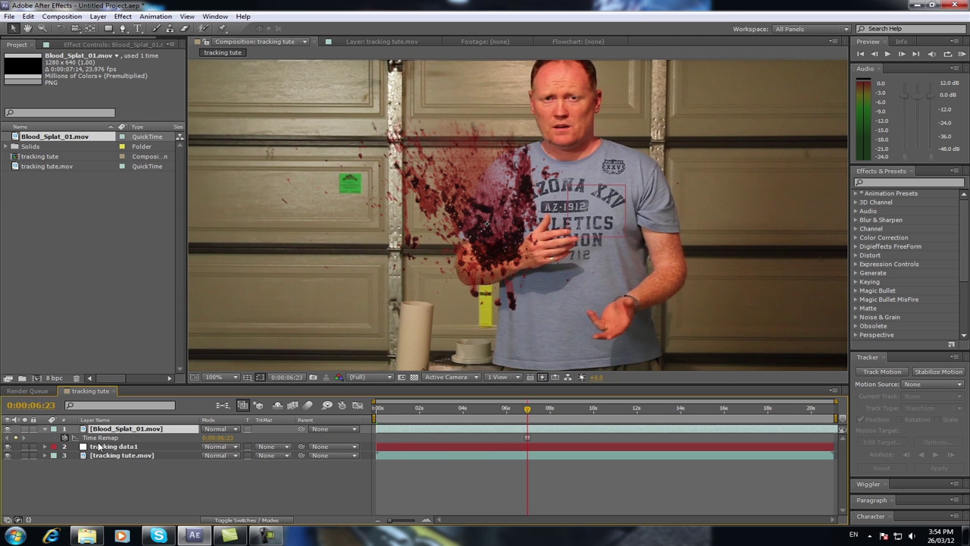
Scale the blood splat to 25% and move it to 728, 309 on the chest centre
{"action": "left_click", "coordinate": [46, 430]}
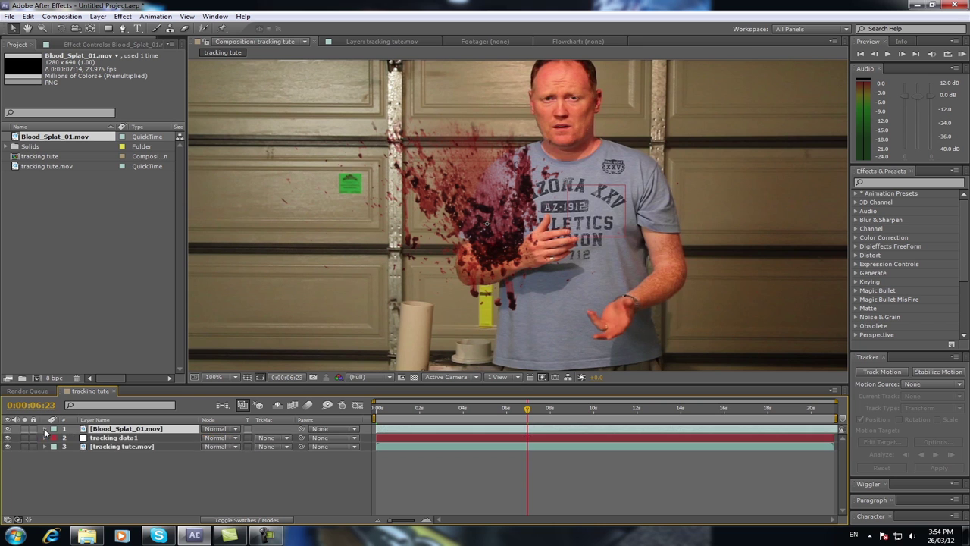
{"action": "left_click", "coordinate": [46, 429]}
{"action": "left_click", "coordinate": [55, 447]}
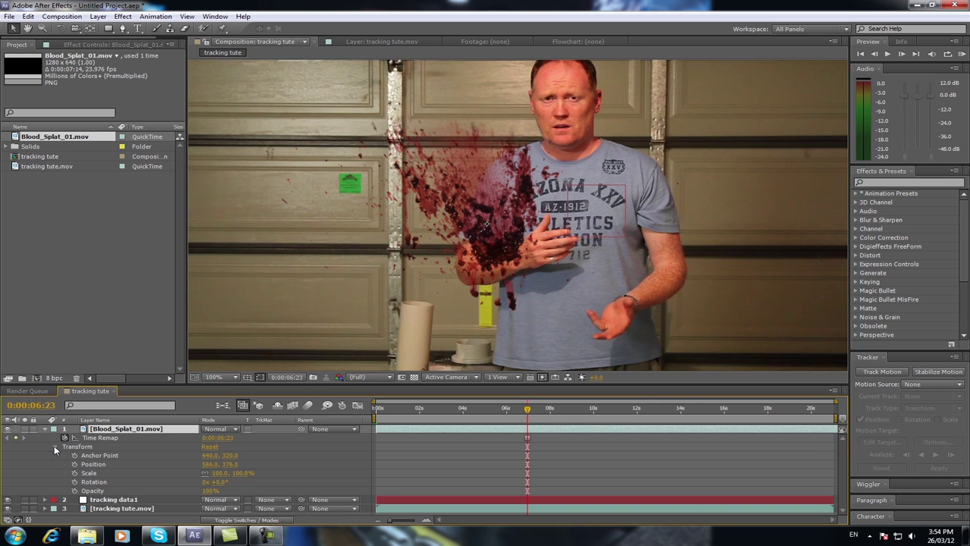
{"action": "left_click", "coordinate": [220, 473]}
{"action": "key", "text": "Return"}
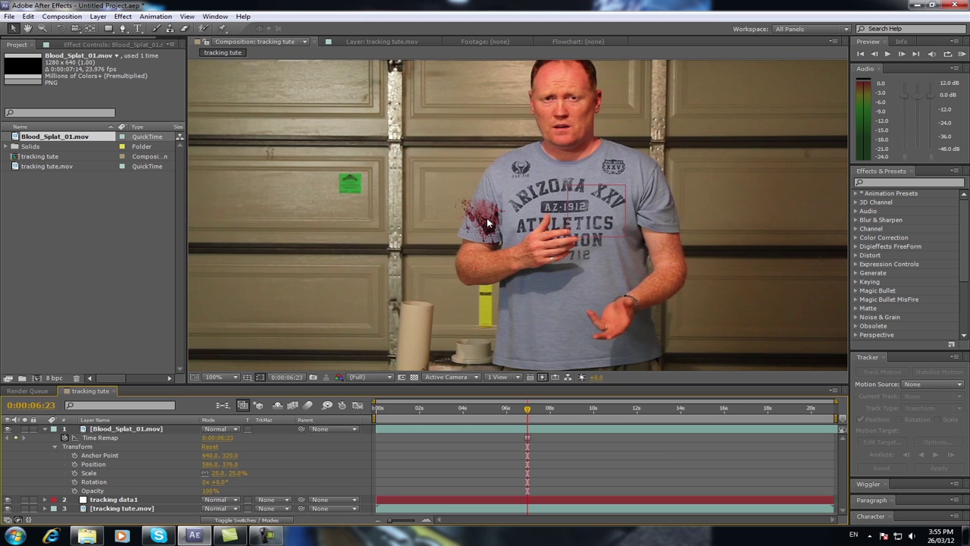
{"action": "left_click_drag", "start_coordinate": [500, 217], "coordinate": [586, 181]}
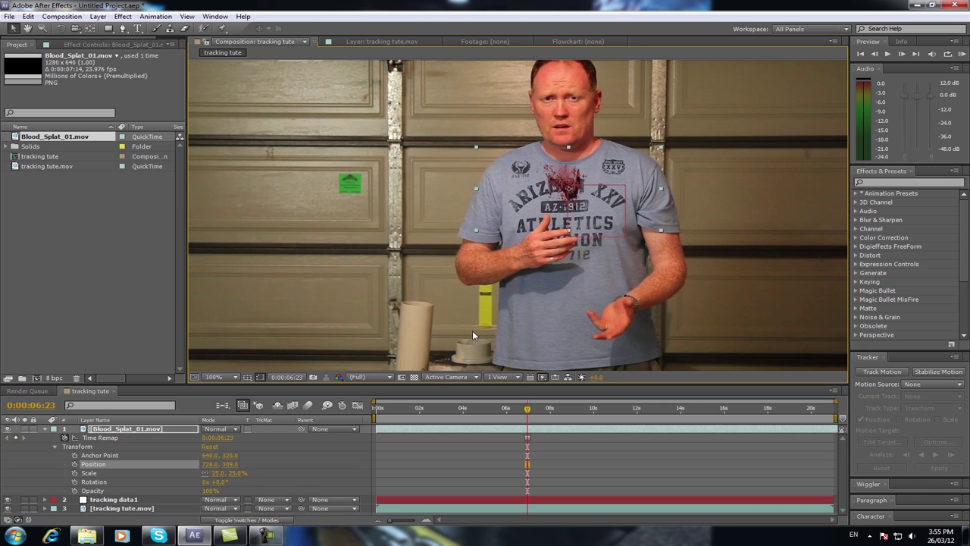
{"action": "left_click_drag", "start_coordinate": [528, 411], "coordinate": [373, 416]}
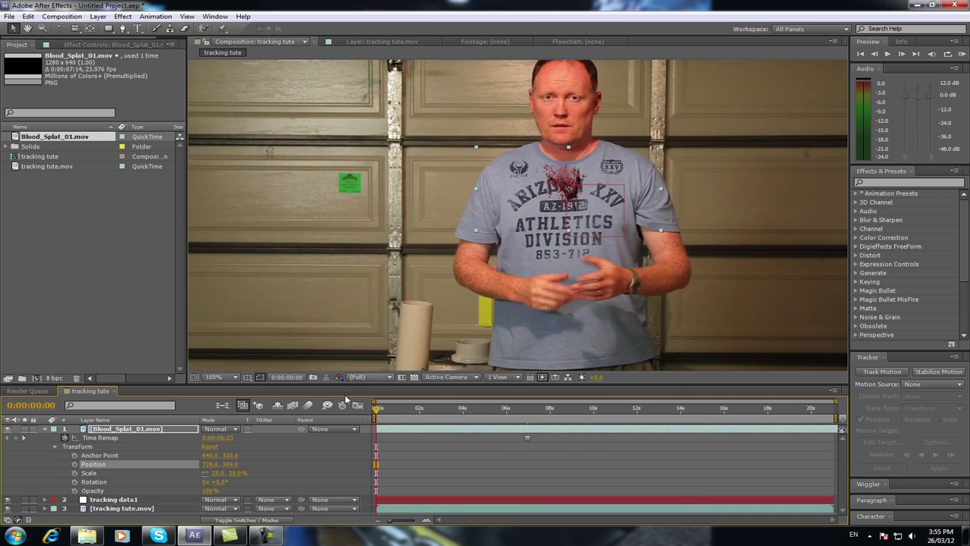
Parent the Blood_Splat layer to tracking data1 with the pickwhip and play a preview
{"action": "left_click", "coordinate": [45, 429]}
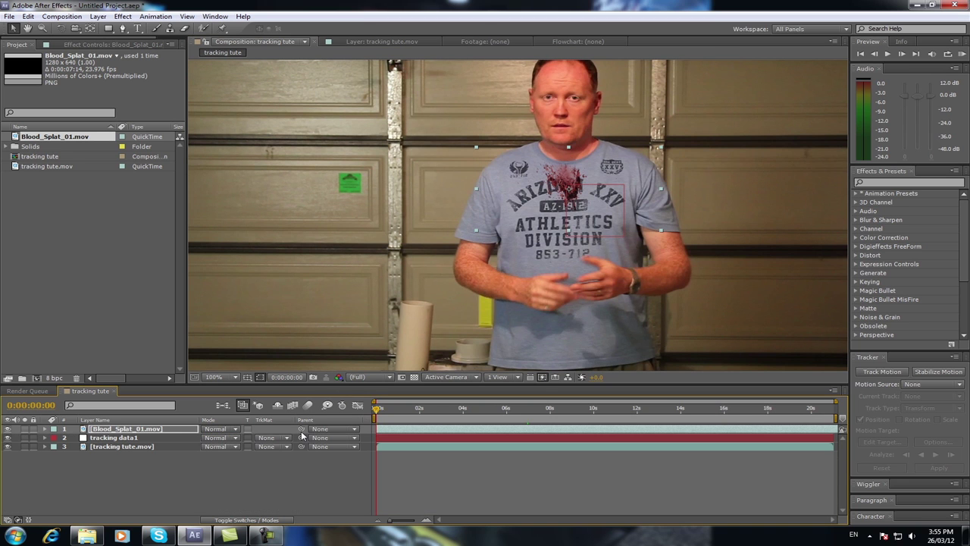
{"action": "left_click_drag", "start_coordinate": [290, 473], "coordinate": [303, 433]}
{"action": "left_click", "coordinate": [247, 520]}
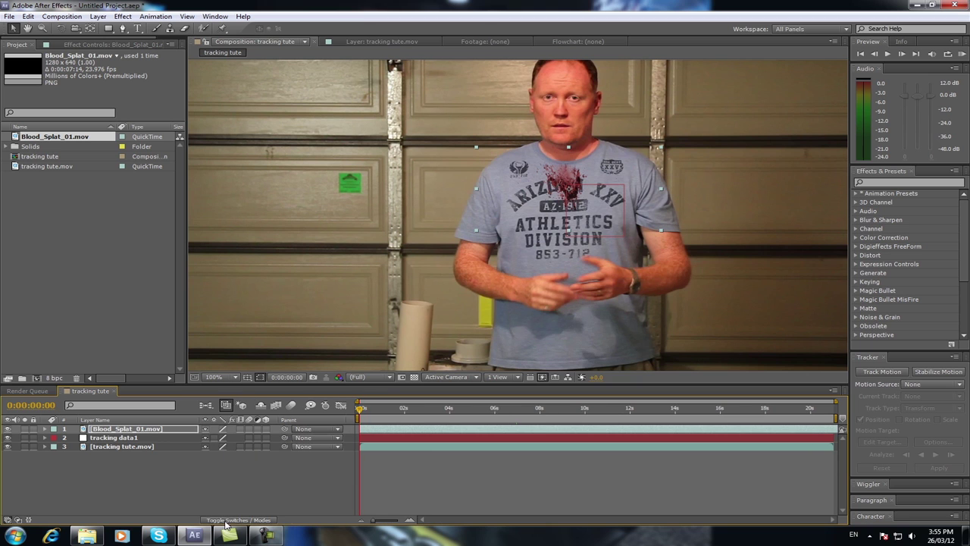
{"action": "left_click", "coordinate": [232, 520]}
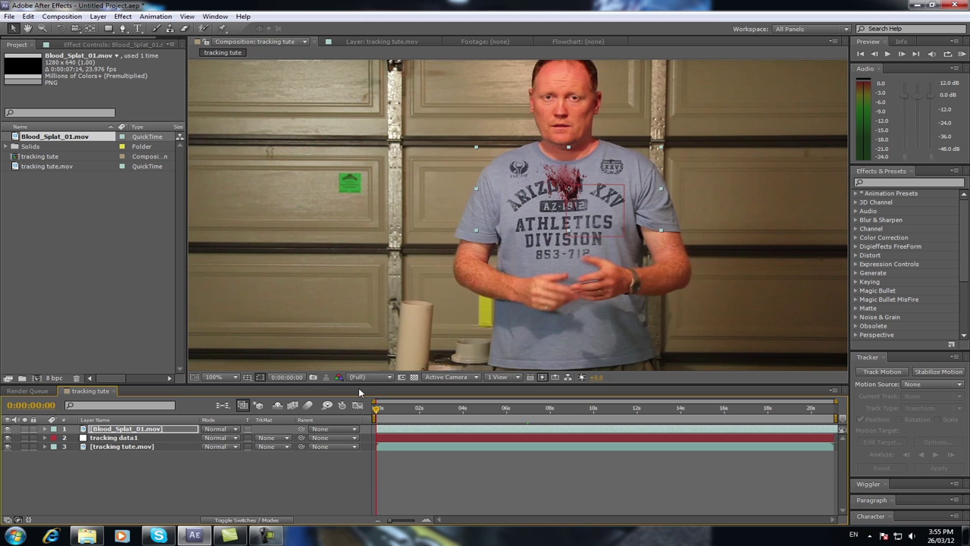
{"action": "left_click_drag", "start_coordinate": [302, 430], "coordinate": [129, 440]}
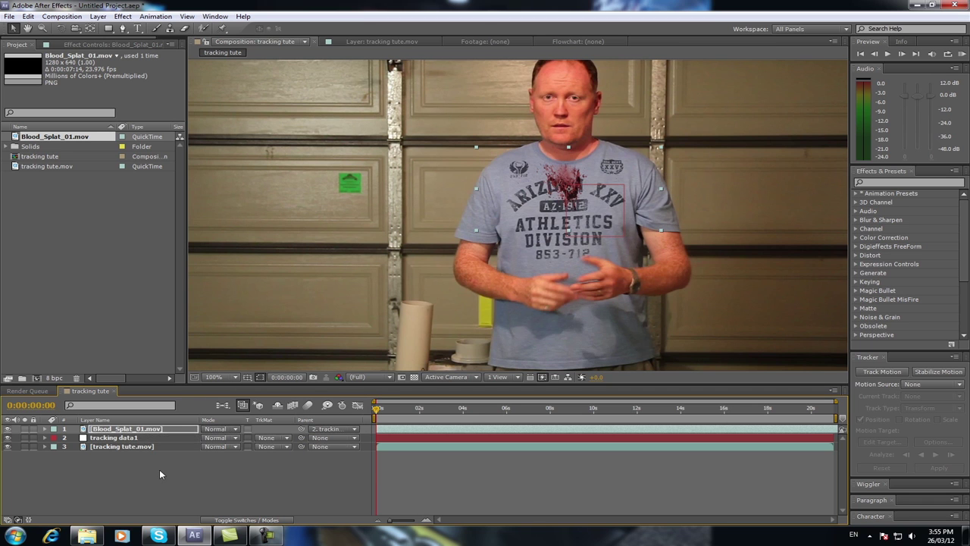
{"action": "left_click", "coordinate": [891, 56]}
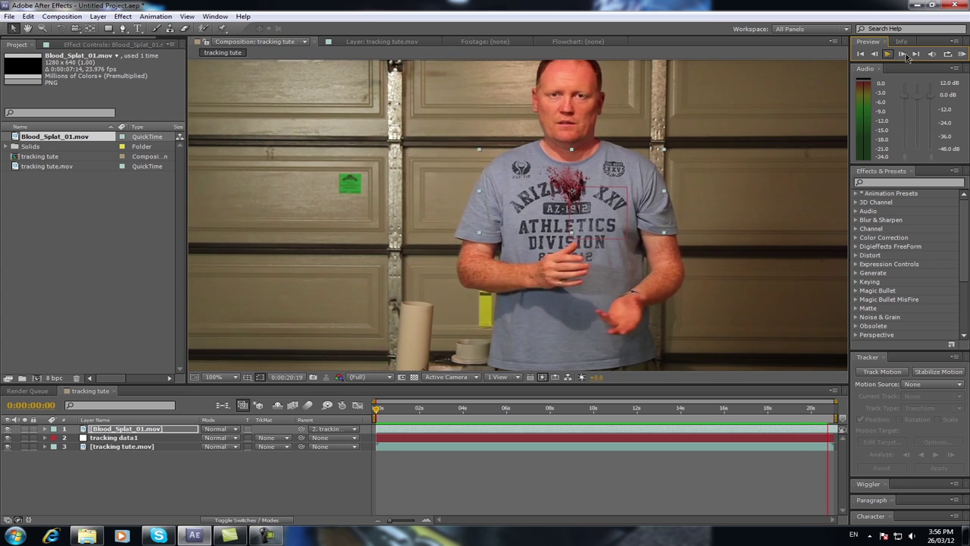
Stop the preview, move to about five seconds, and pick the Horizontal Type tool
{"action": "left_click", "coordinate": [549, 441]}
{"action": "left_click_drag", "start_coordinate": [416, 410], "coordinate": [377, 414]}
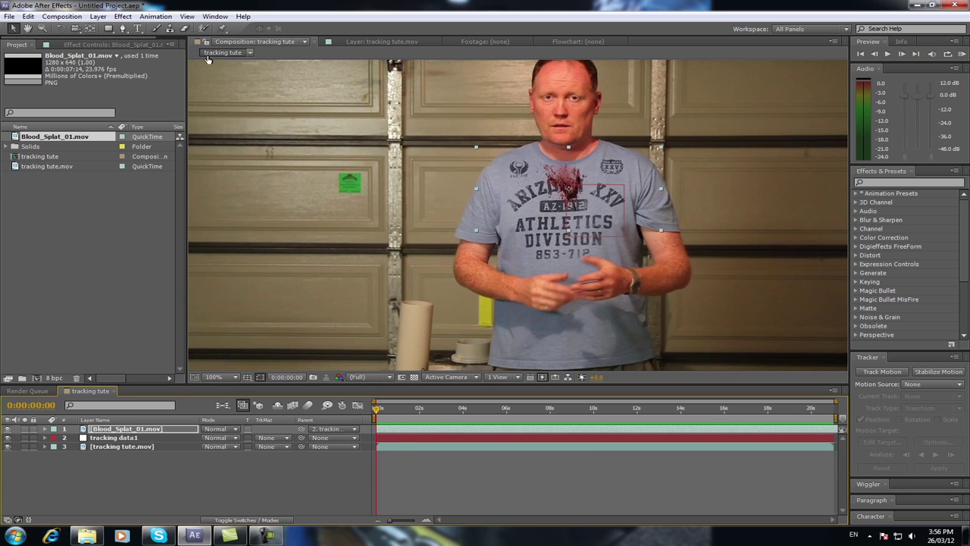
{"action": "left_click", "coordinate": [138, 28]}
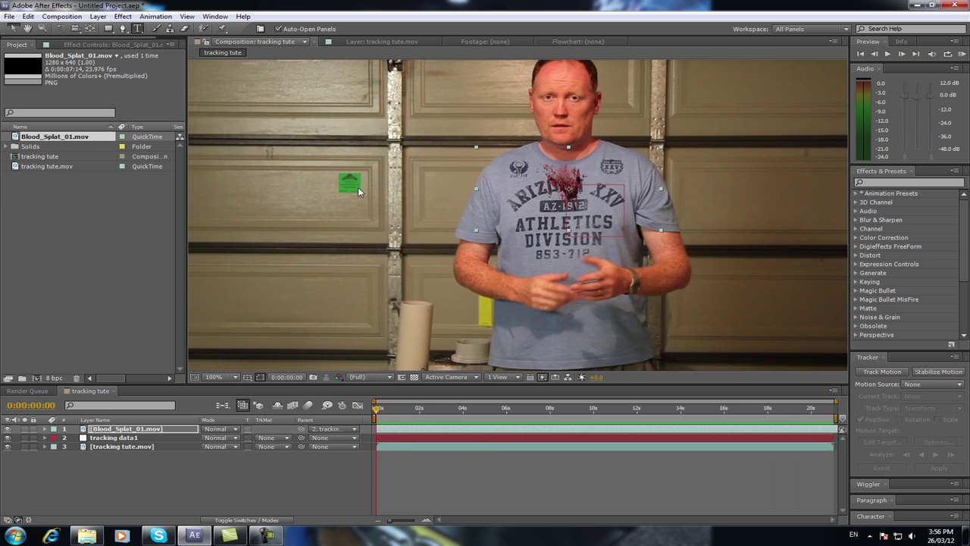
Create red 'AWESOME GUY' text and drag it across the shirt's lower chest
{"action": "left_click", "coordinate": [394, 155]}
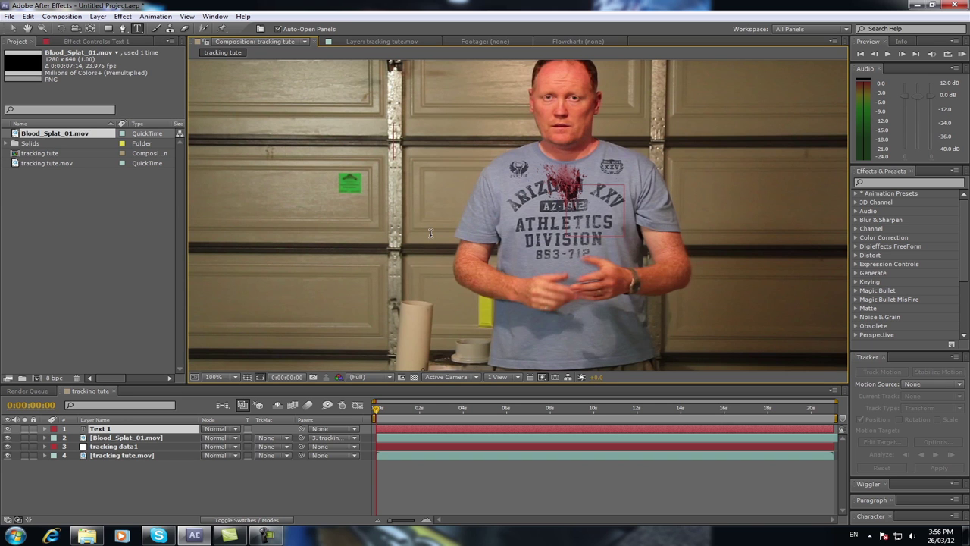
{"action": "type", "text": "AWESOME GUY"}
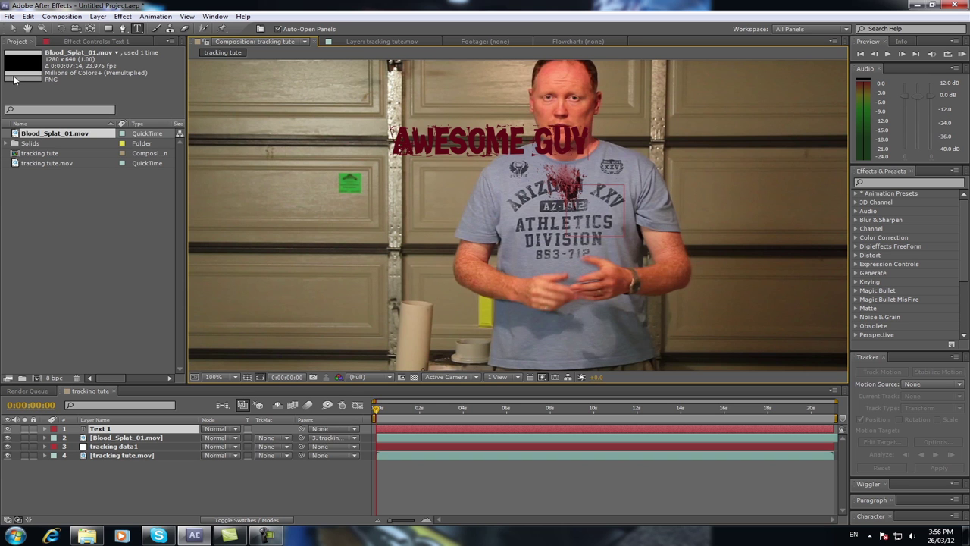
{"action": "left_click", "coordinate": [12, 28]}
{"action": "left_click_drag", "start_coordinate": [507, 151], "coordinate": [589, 263]}
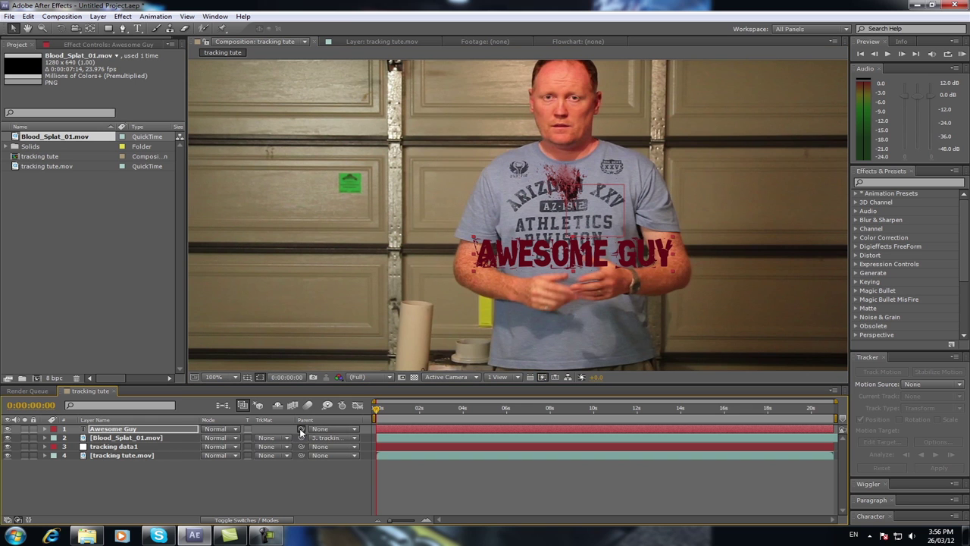
Parent the Awesome Guy text layer to tracking data1 and preview the result
{"action": "left_click_drag", "start_coordinate": [143, 432], "coordinate": [122, 448]}
{"action": "left_click", "coordinate": [889, 55]}
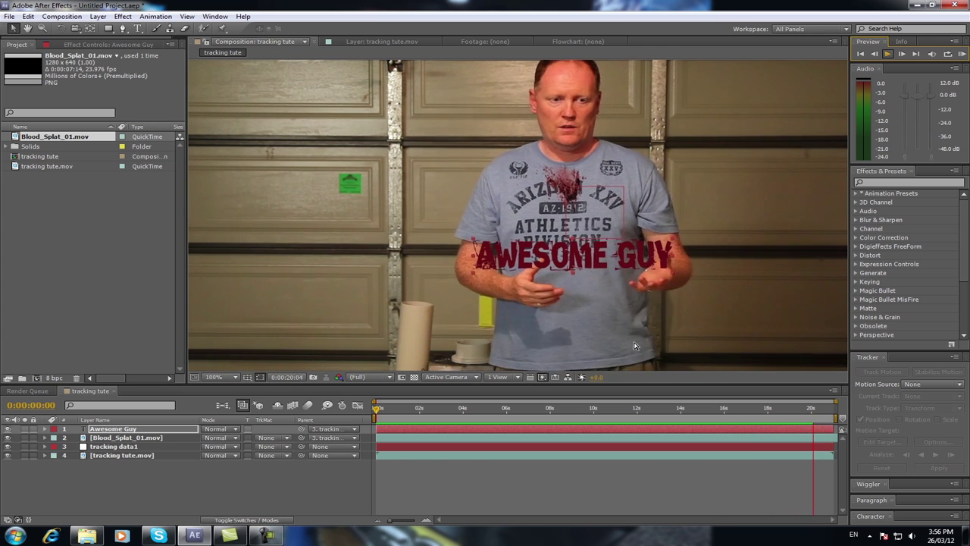
{"action": "left_click", "coordinate": [394, 423]}
{"action": "left_click_drag", "start_coordinate": [402, 411], "coordinate": [165, 455]}
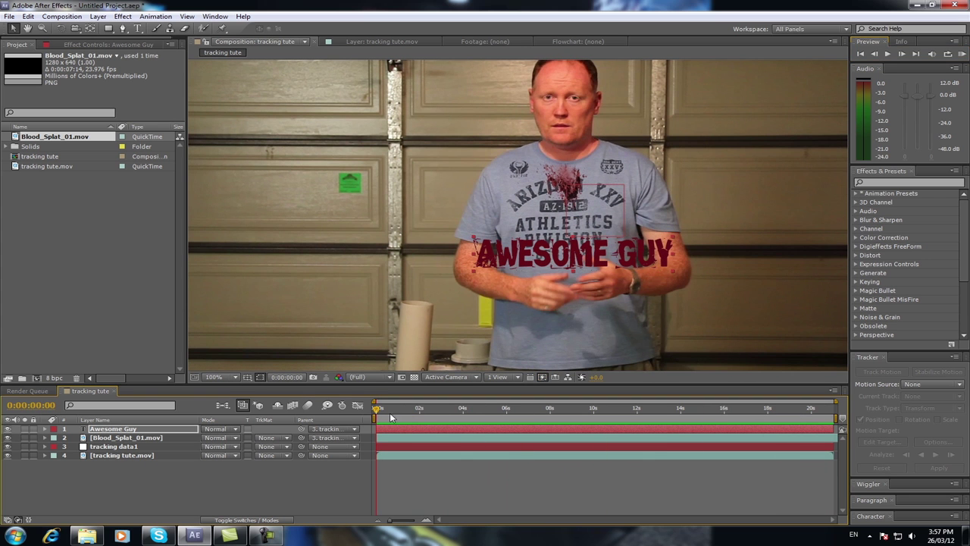
{"action": "mouse_move", "coordinate": [379, 411]}
{"action": "left_mouse_down"}
{"action": "mouse_move", "coordinate": [818, 415]}
{"action": "mouse_move", "coordinate": [721, 415]}
{"action": "mouse_move", "coordinate": [675, 428]}
{"action": "mouse_move", "coordinate": [377, 416]}
{"action": "left_mouse_up"}
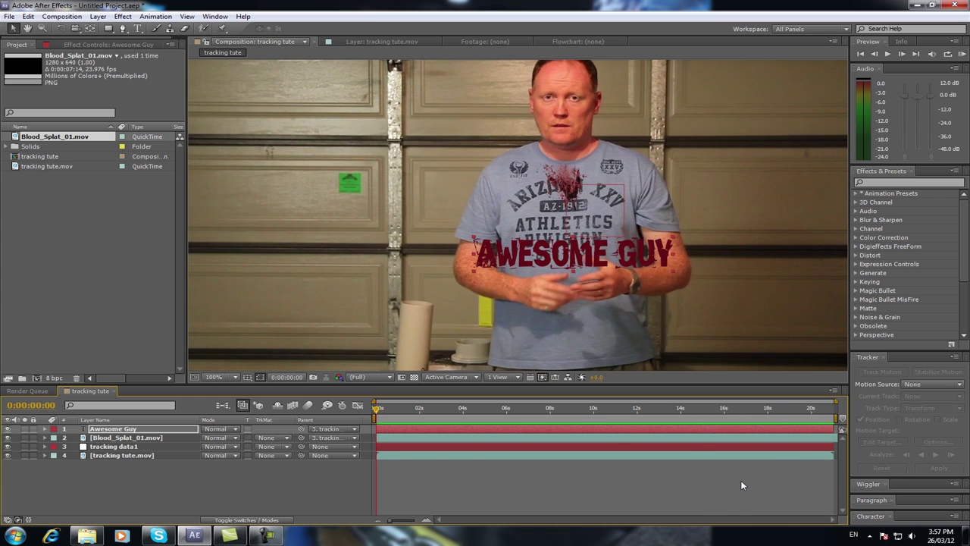